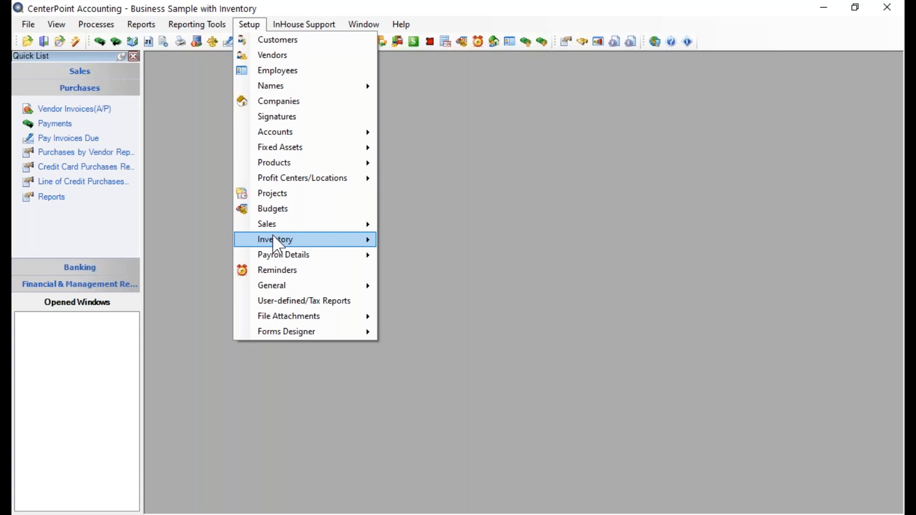
Step: Open the Items list from Setup > Inventory and start a new blank item record
{"action": "mouse_move", "coordinate": [330, 225]}
{"action": "mouse_move", "coordinate": [365, 241]}
{"action": "left_click", "coordinate": [405, 240]}
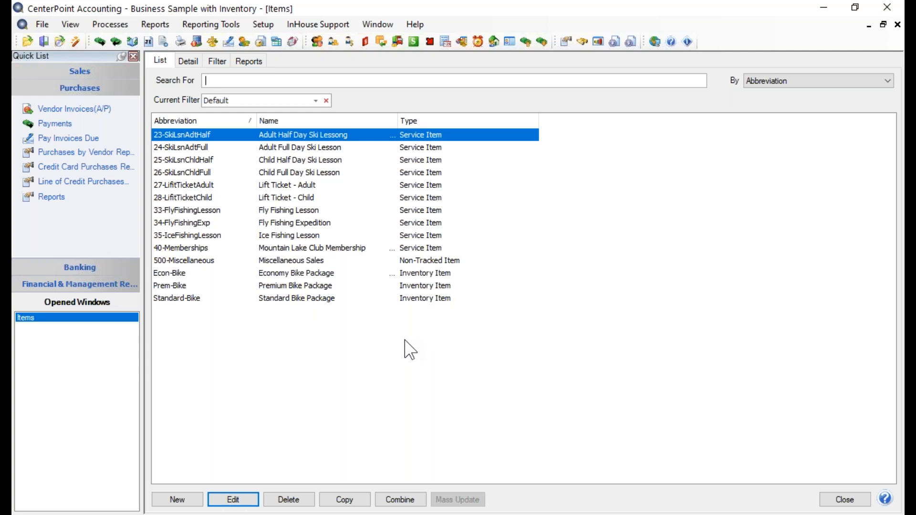
{"action": "left_click", "coordinate": [165, 501]}
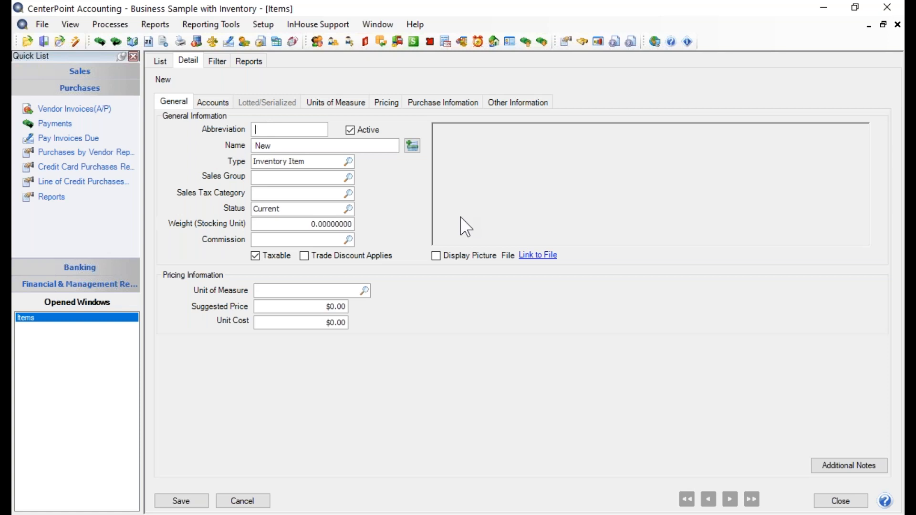
Step: Enter abbreviation 14-Argentina Bike Tour and name Argentina Bike Tour for the item
{"action": "type", "text": "13"}
{"action": "key", "text": "BackSpace"}
{"action": "type", "text": "4-Argentina Bike Tour"}
{"action": "left_click", "coordinate": [309, 148]}
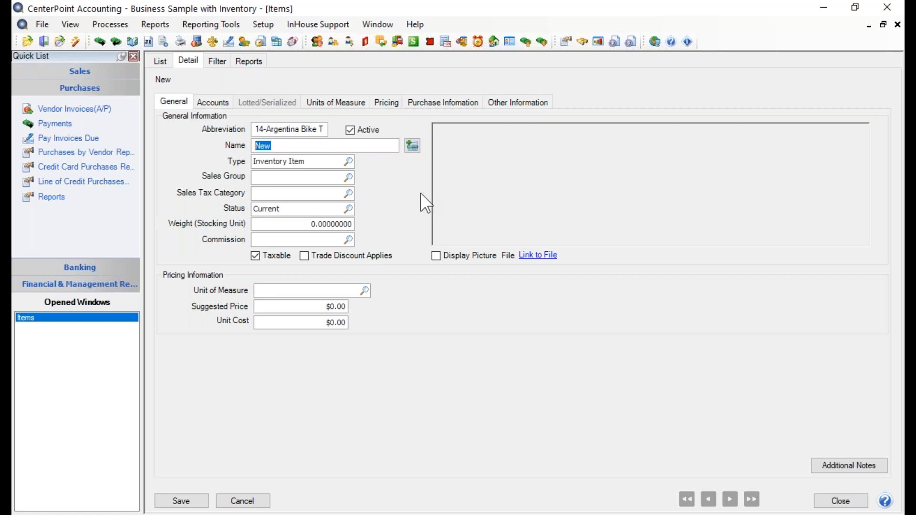
{"action": "type", "text": "Argentina"}
{"action": "key", "text": "BackSpace"}
{"action": "key", "text": "BackSpace"}
{"action": "type", "text": "b"}
{"action": "key", "text": "BackSpace"}
{"action": "type", "text": "na Bike Tour"}
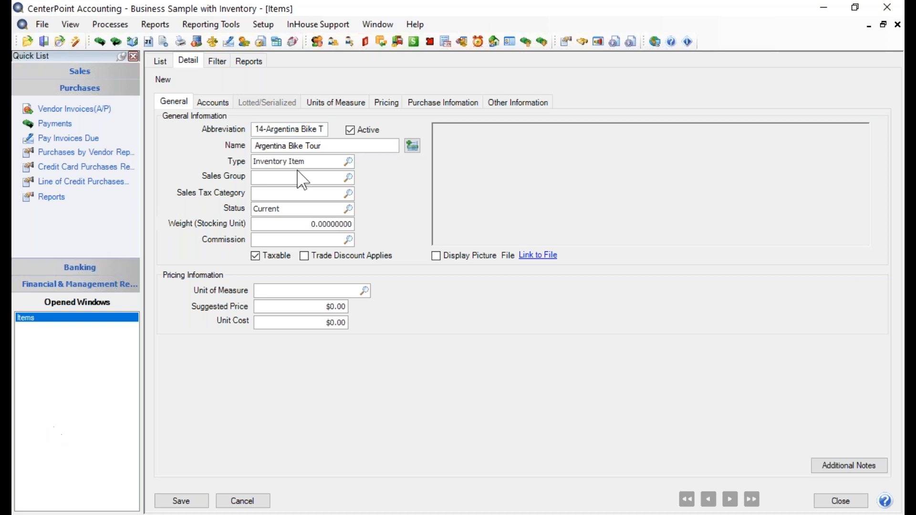
{"action": "left_click", "coordinate": [413, 145]}
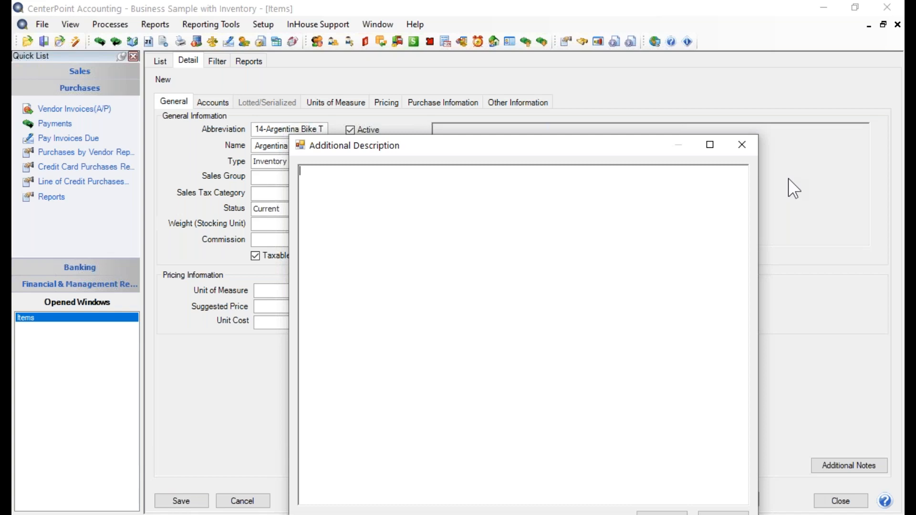
Step: Add description 'Tour Package Includes: Airfare, Accomodations, Bike Storage, Bike Maintenance and Transportation', then verify it
{"action": "type", "text": "Tour Package Includes:"}
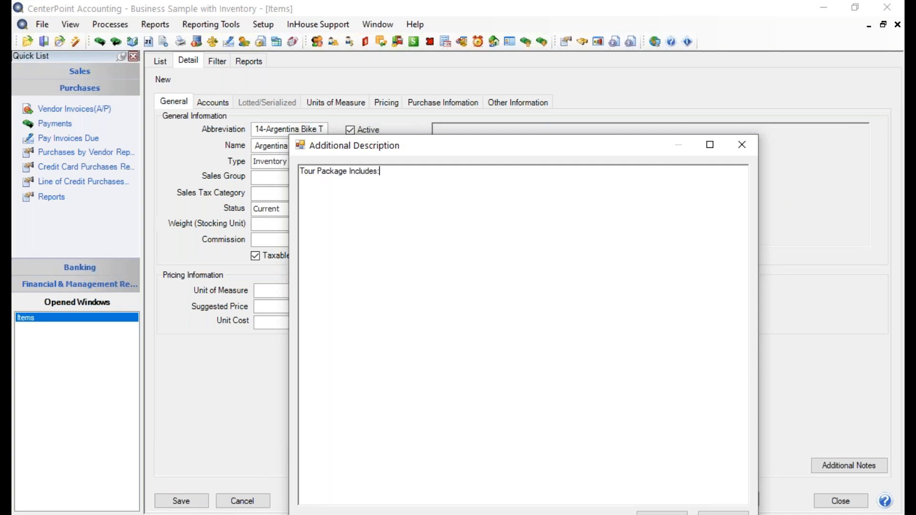
{"action": "key", "text": "Return"}
{"action": "type", "text": "Airfare, Accomodations, Bike Storage"}
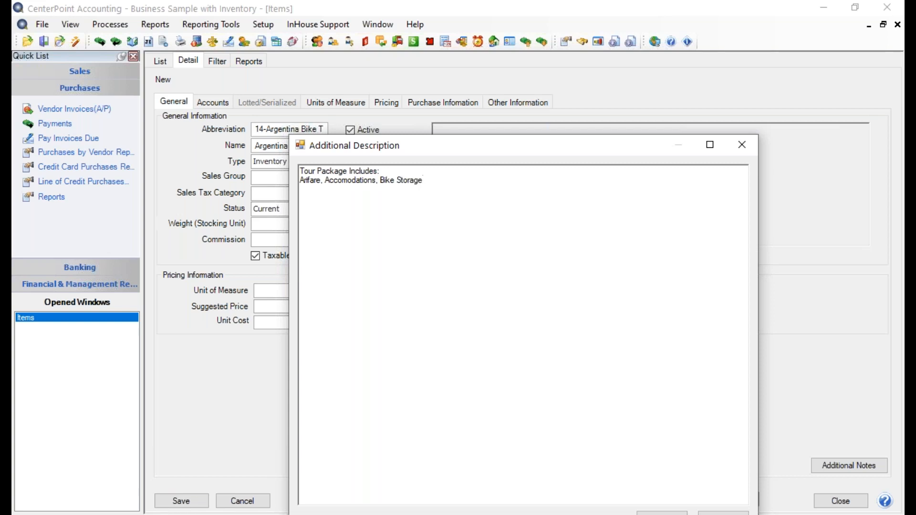
{"action": "type", "text": ", Bike Maintenance and Transportation"}
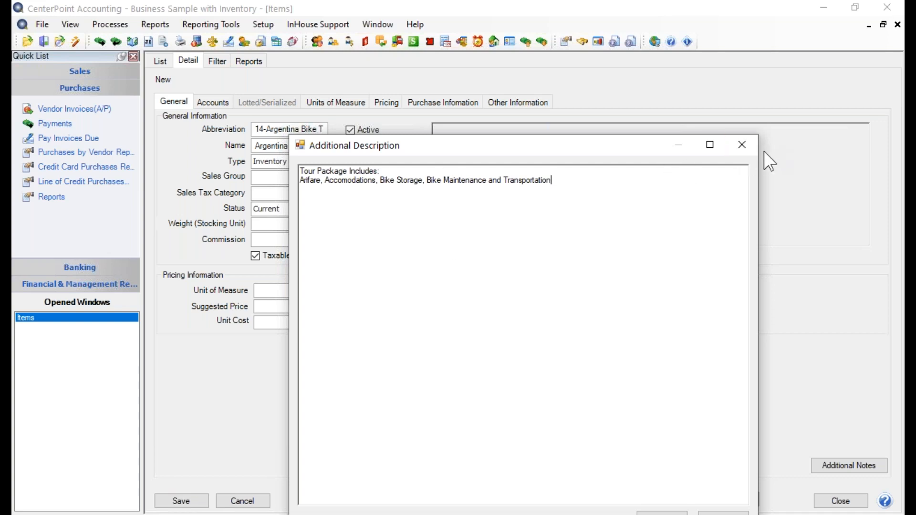
{"action": "left_click_drag", "start_coordinate": [586, 146], "coordinate": [600, 71]}
{"action": "left_click", "coordinate": [670, 459]}
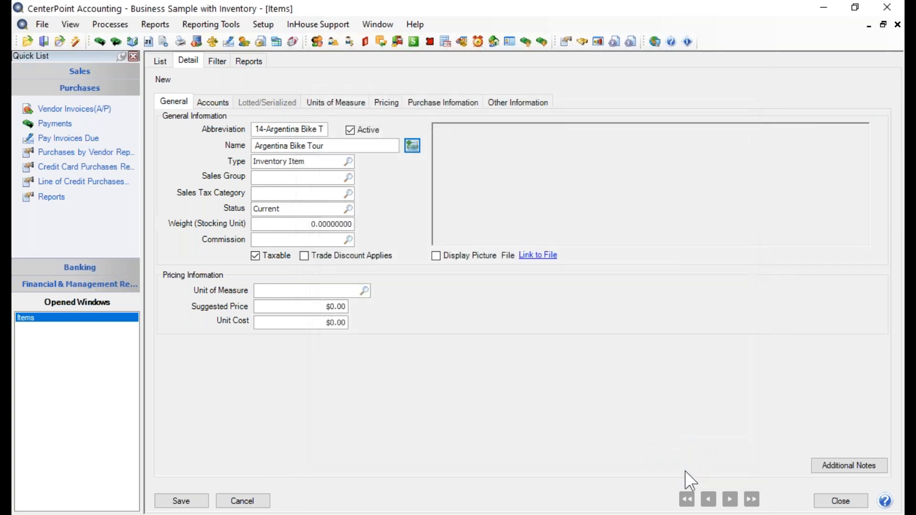
{"action": "left_click", "coordinate": [414, 146]}
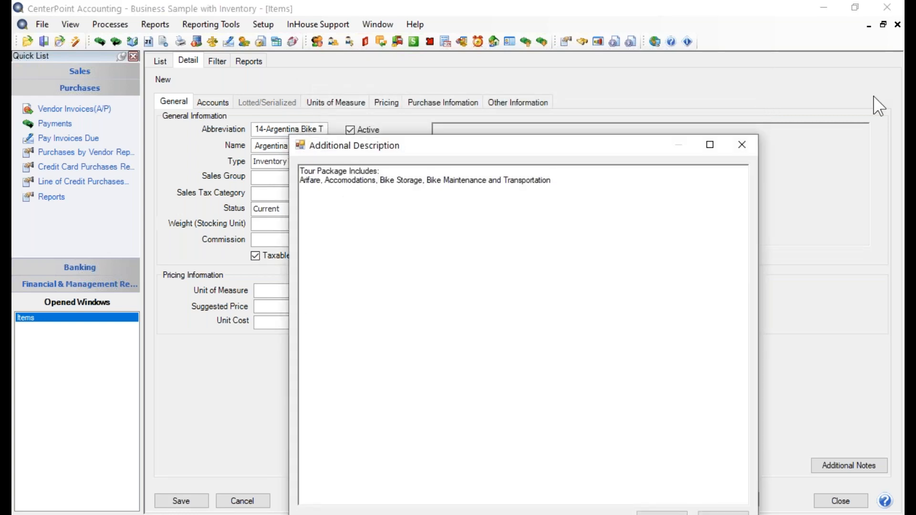
{"action": "left_click", "coordinate": [742, 144]}
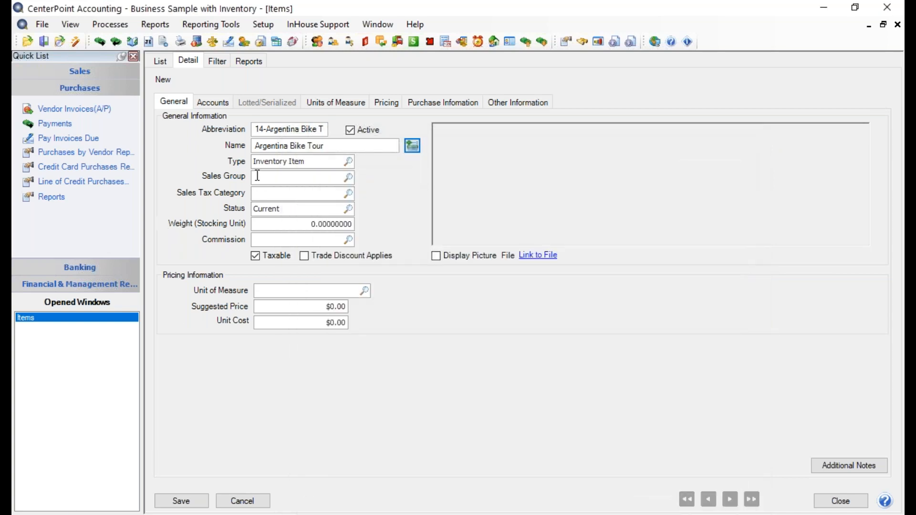
Step: Change the item type from Inventory Item to Service Item
{"action": "left_click", "coordinate": [348, 162]}
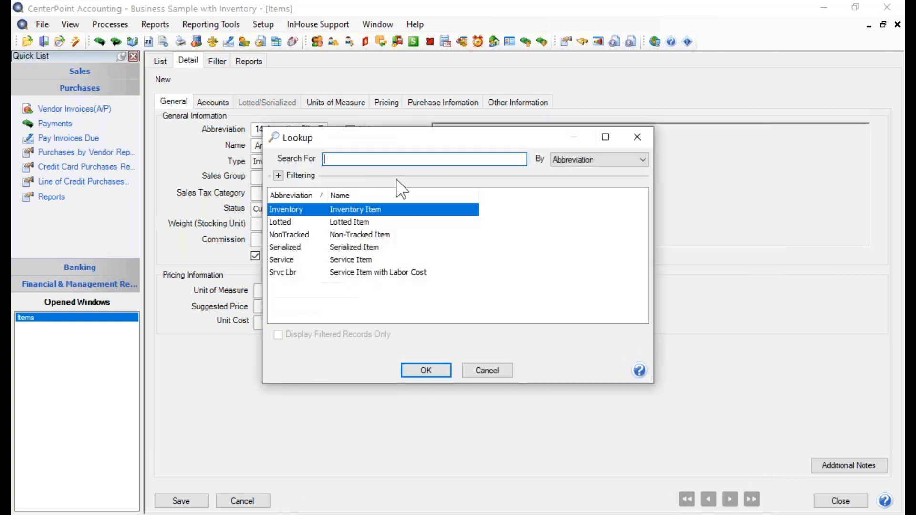
{"action": "left_click", "coordinate": [363, 260]}
{"action": "left_click", "coordinate": [416, 371]}
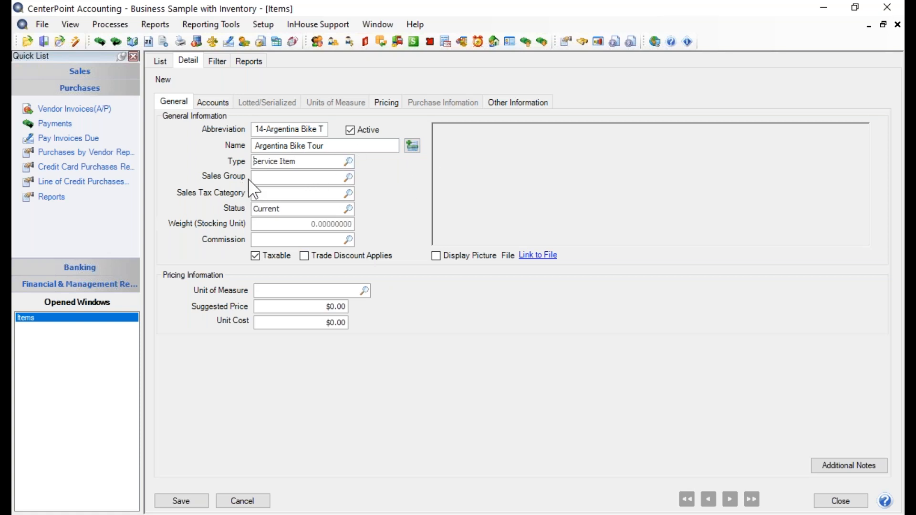
{"action": "left_click", "coordinate": [347, 178]}
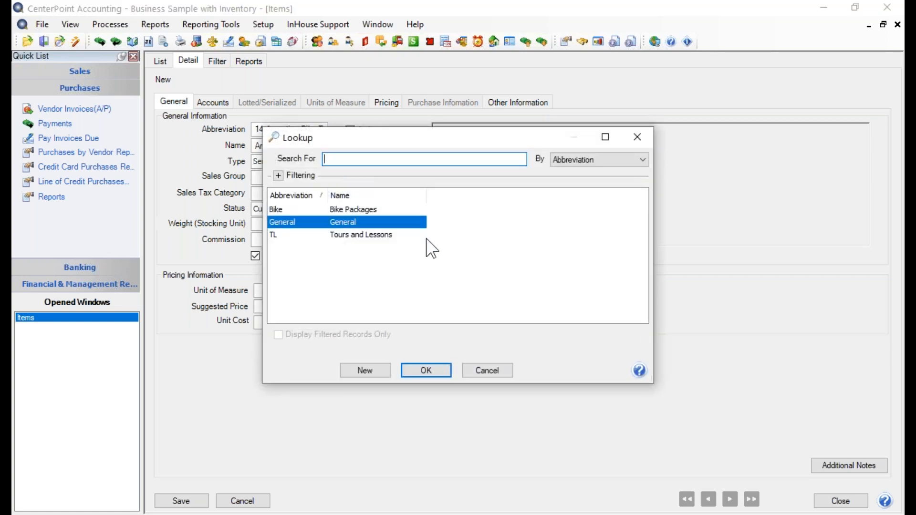
Step: Assign the Tours and Lessons (TL) sales group and review its settings
{"action": "left_click", "coordinate": [366, 235]}
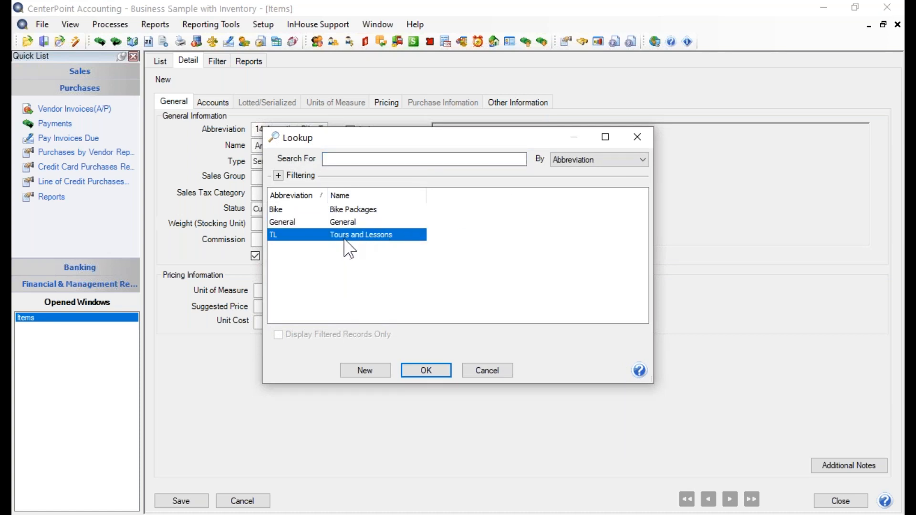
{"action": "left_click", "coordinate": [417, 368]}
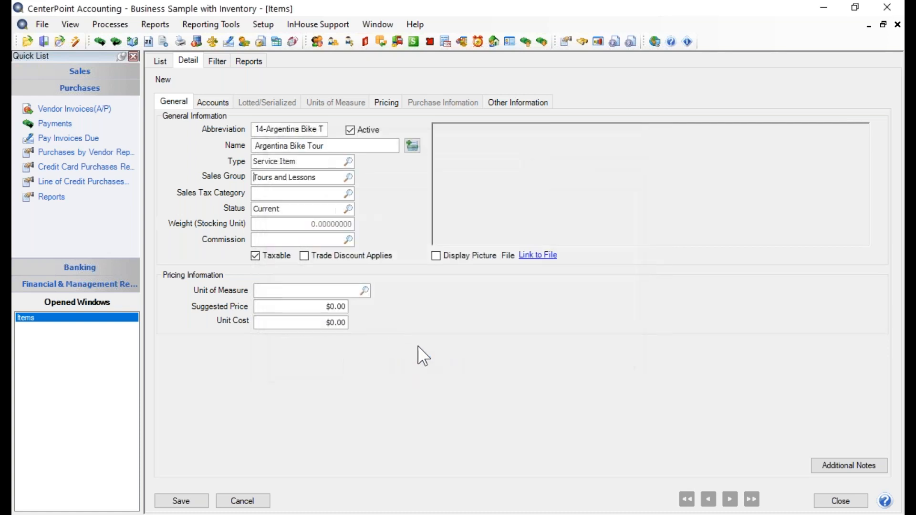
{"action": "right_click", "coordinate": [298, 178]}
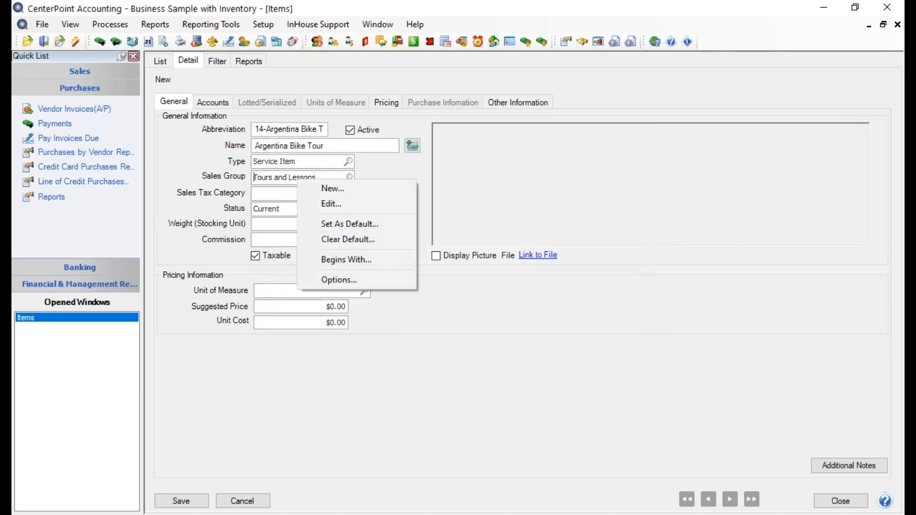
{"action": "left_click", "coordinate": [329, 206]}
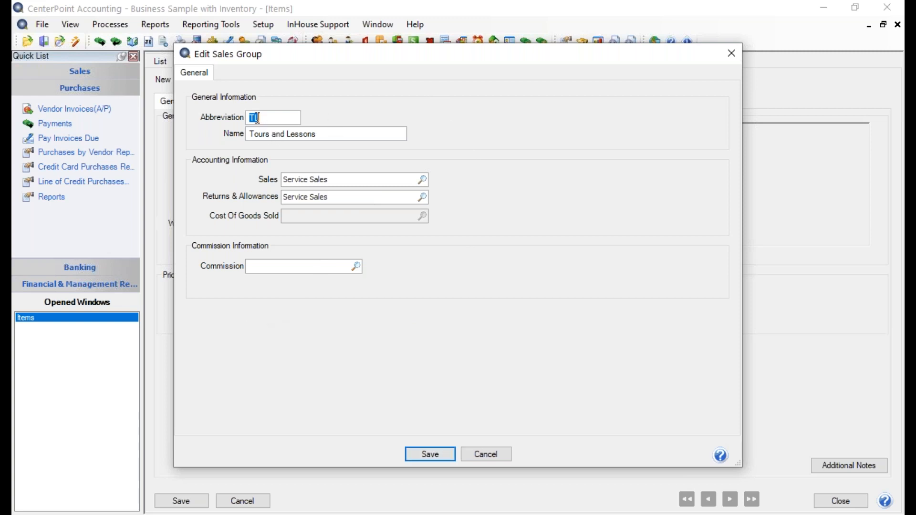
{"action": "left_click", "coordinate": [435, 450]}
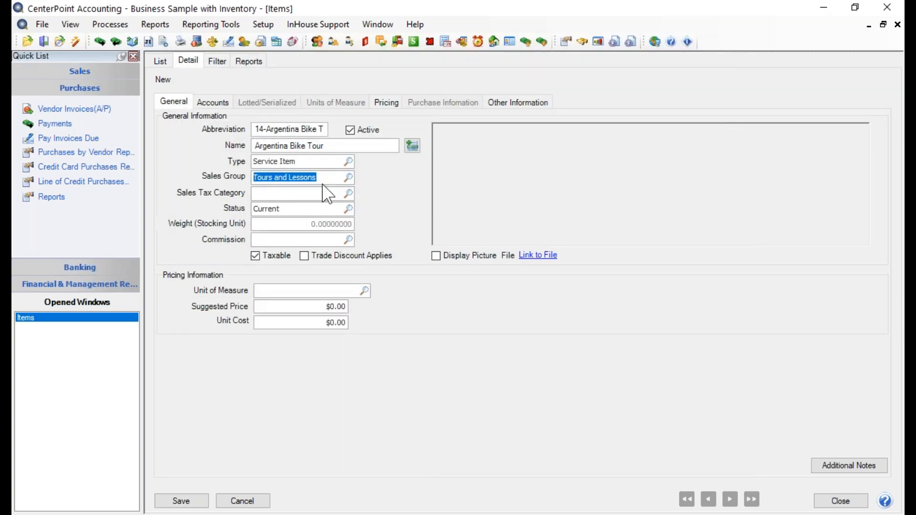
{"action": "left_click", "coordinate": [348, 194]}
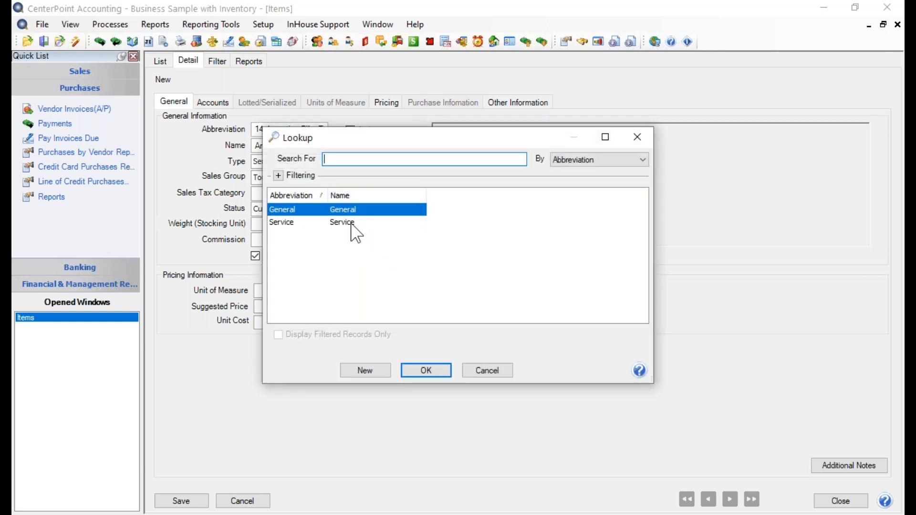
Step: Set the sales tax category to Service and save that category's settings
{"action": "left_click", "coordinate": [351, 224]}
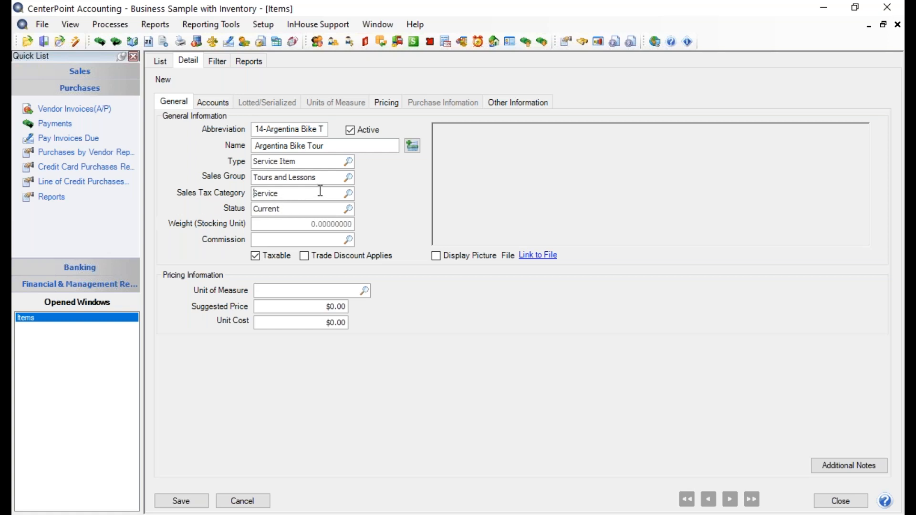
{"action": "right_click", "coordinate": [294, 195]}
{"action": "left_click", "coordinate": [314, 216]}
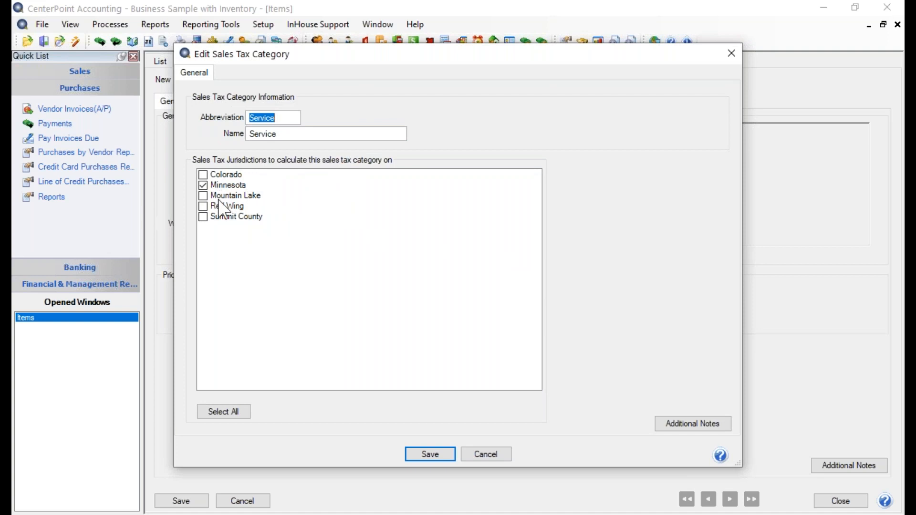
{"action": "left_click", "coordinate": [429, 454]}
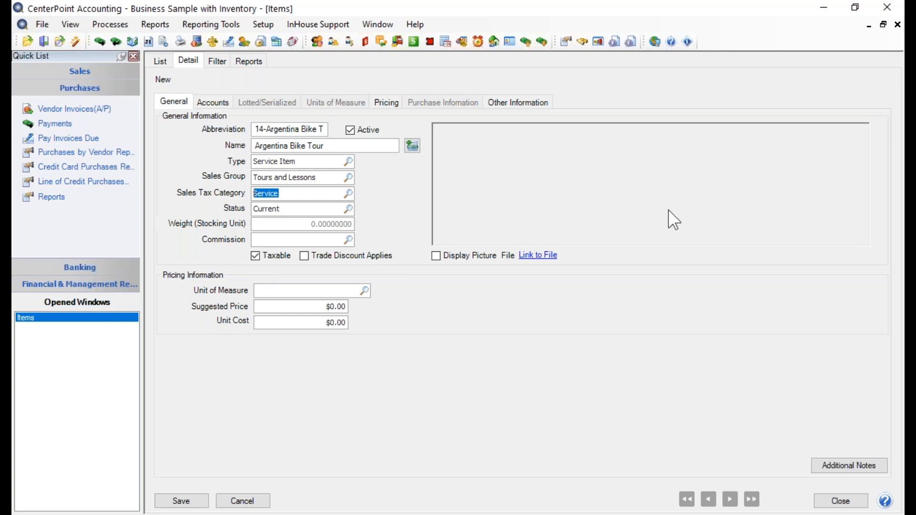
{"action": "left_click", "coordinate": [349, 208]}
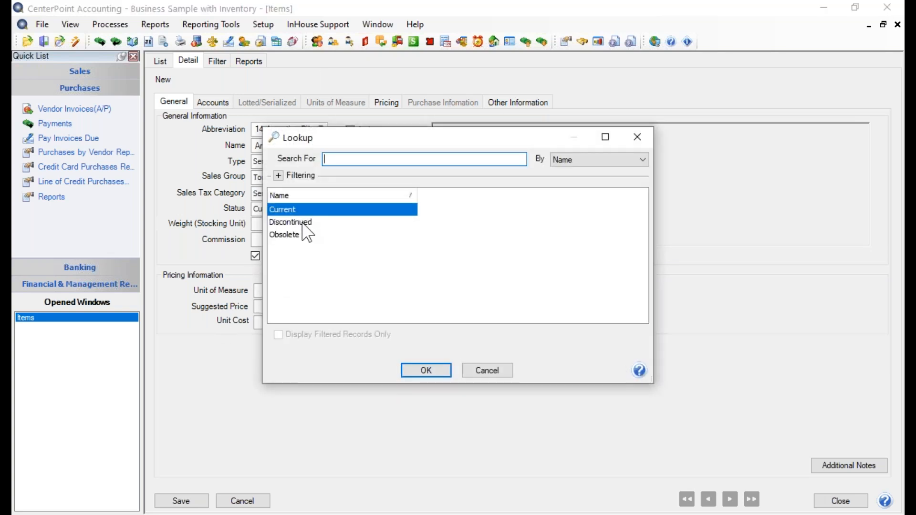
Step: Keep the item status as Current and leave Commission blank
{"action": "left_click", "coordinate": [429, 376]}
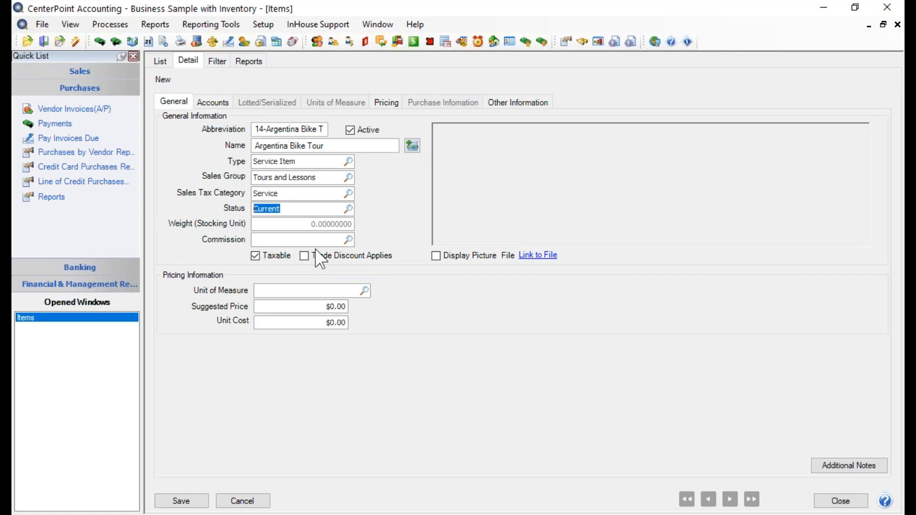
{"action": "left_click", "coordinate": [349, 239]}
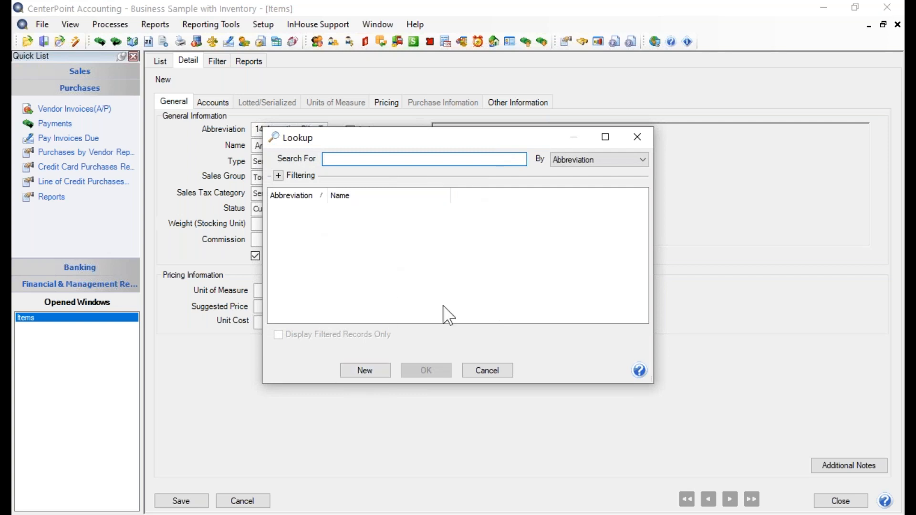
{"action": "left_click", "coordinate": [484, 371]}
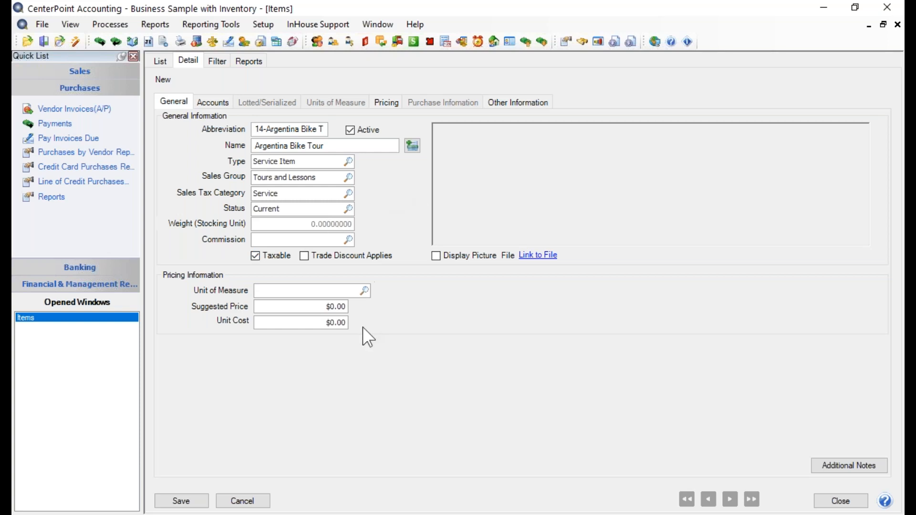
Step: Set the unit of measure to Each and the suggested price to $450.00
{"action": "left_click", "coordinate": [363, 291]}
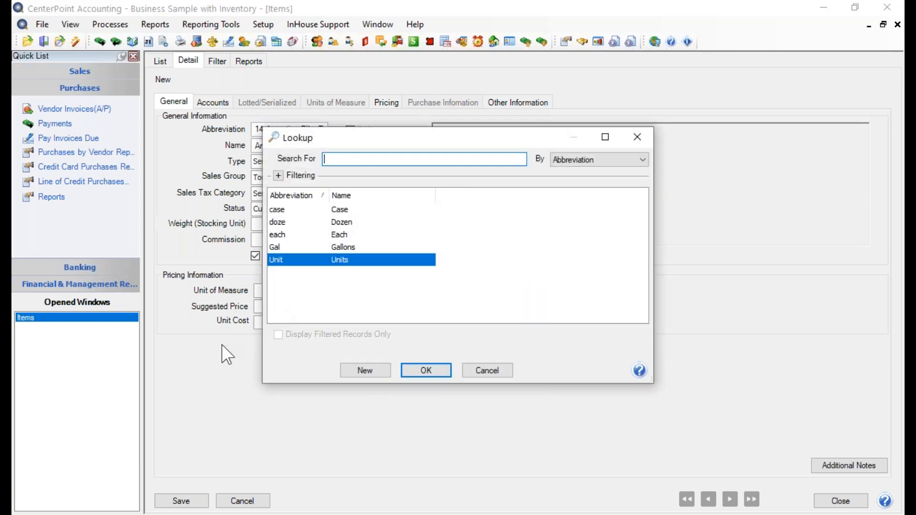
{"action": "left_click", "coordinate": [352, 236]}
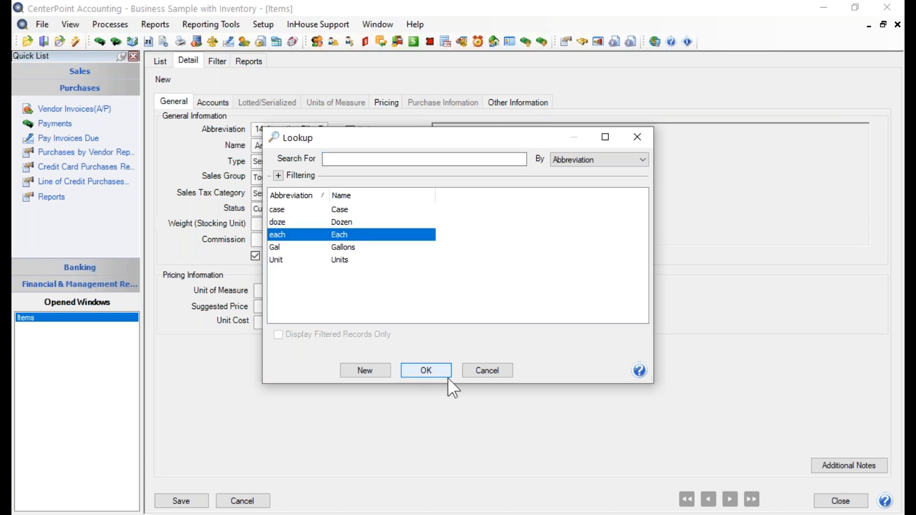
{"action": "left_click", "coordinate": [435, 370]}
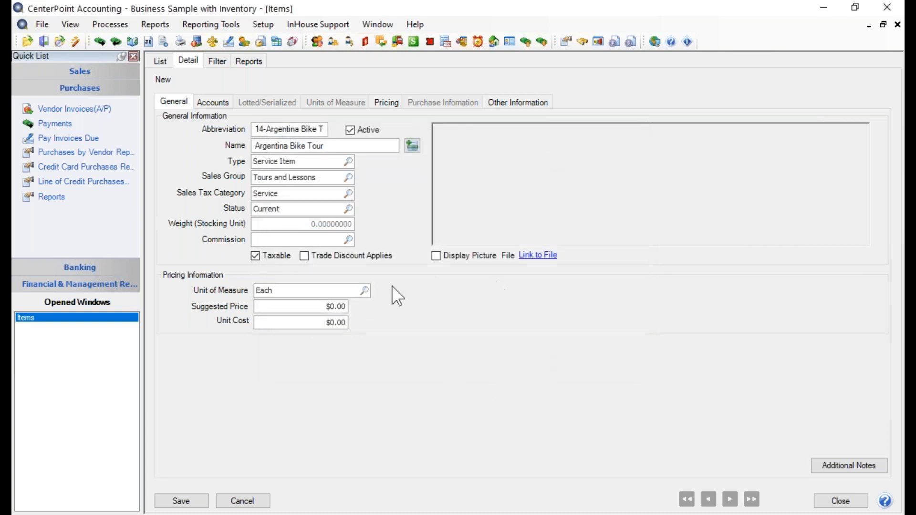
{"action": "left_click", "coordinate": [317, 310]}
{"action": "type", "text": "450"}
{"action": "key", "text": "Tab"}
{"action": "left_click", "coordinate": [547, 261]}
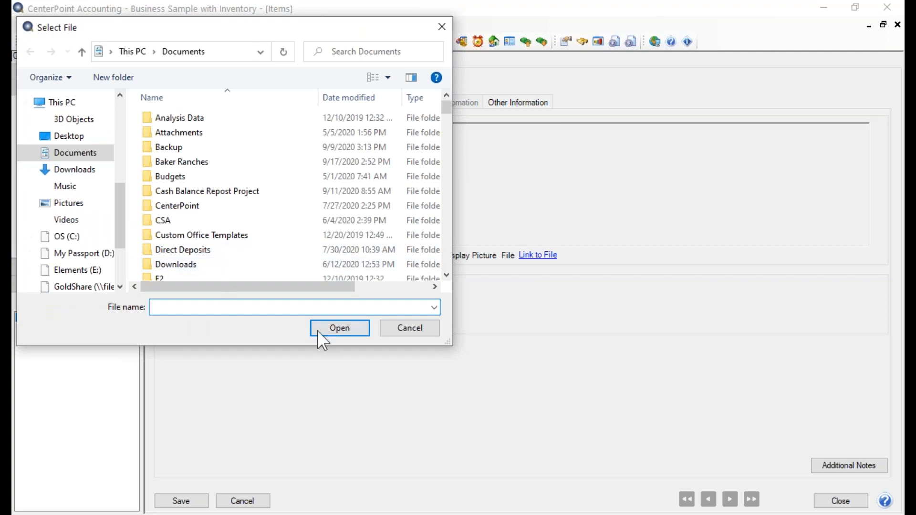
{"action": "left_click", "coordinate": [403, 326]}
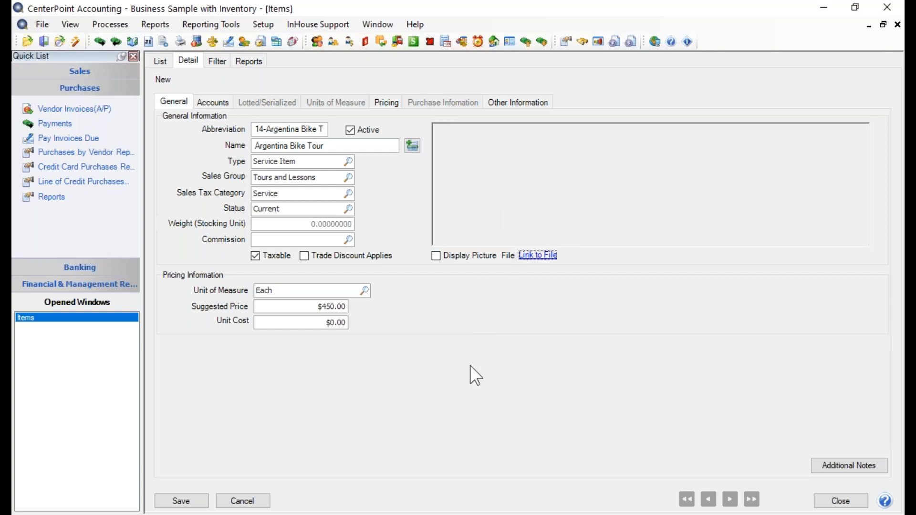
{"action": "left_click", "coordinate": [832, 465]}
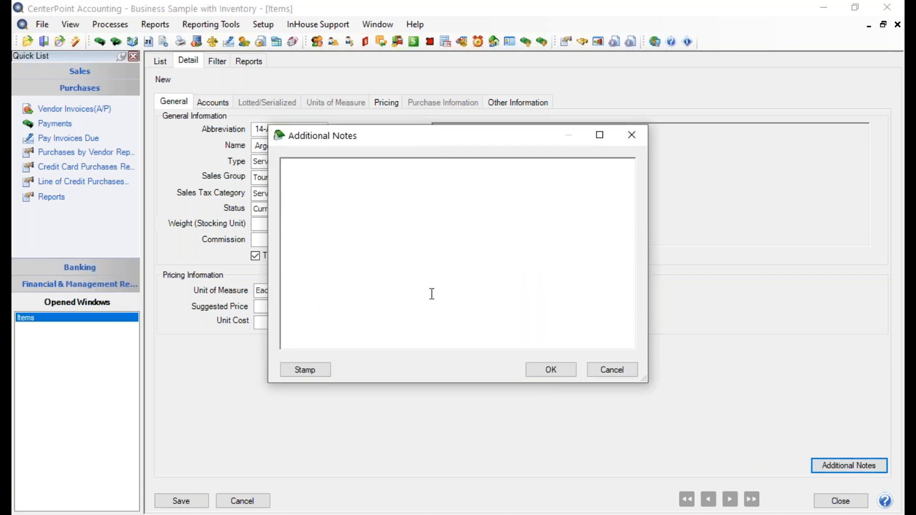
{"action": "left_click", "coordinate": [567, 373]}
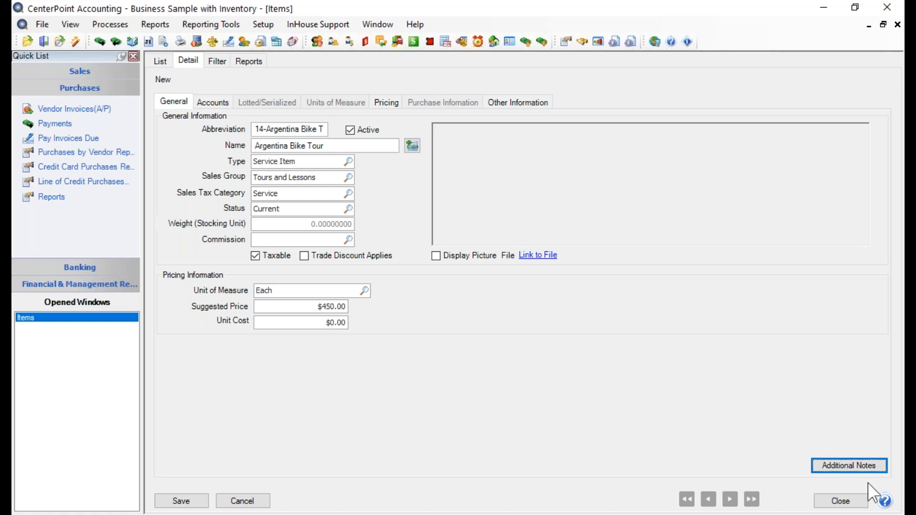
Step: On the Accounts tab, set the expense account to Service Costs by searching 'cost'
{"action": "left_click", "coordinate": [211, 105]}
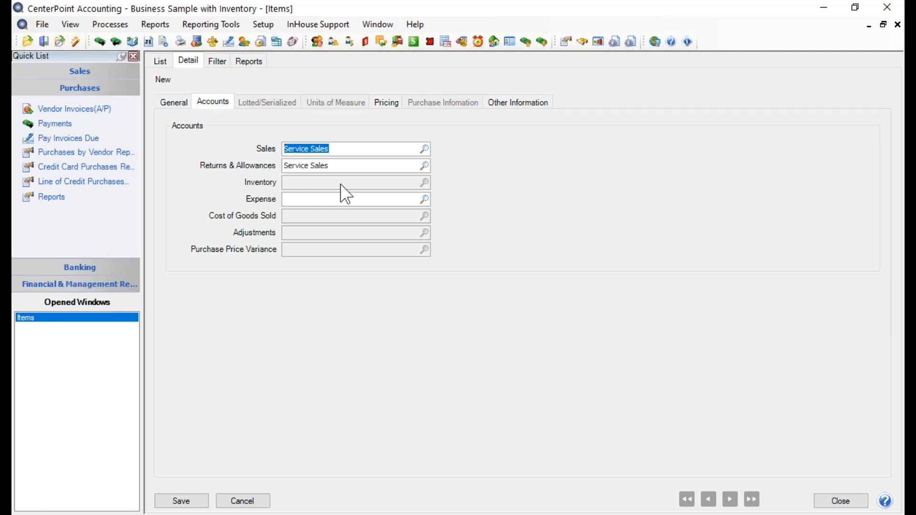
{"action": "left_click", "coordinate": [348, 199]}
{"action": "type", "text": "cost"}
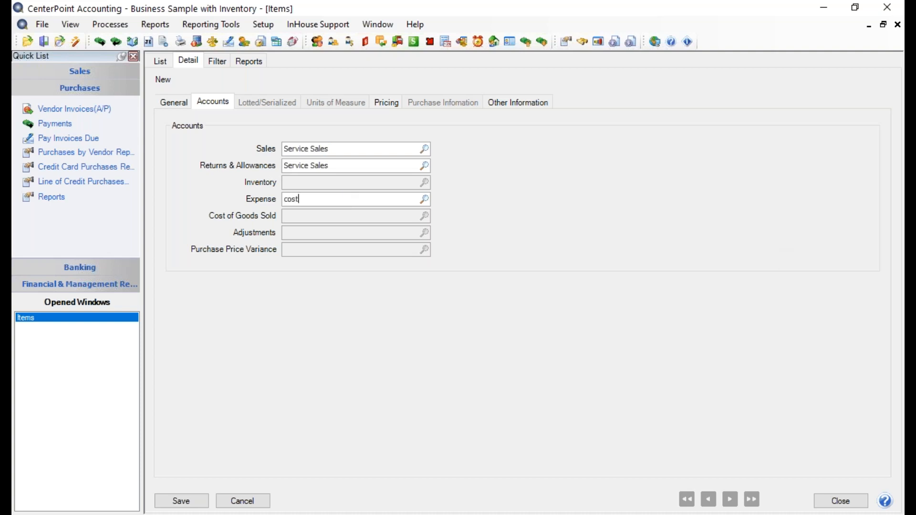
{"action": "key", "text": "Tab"}
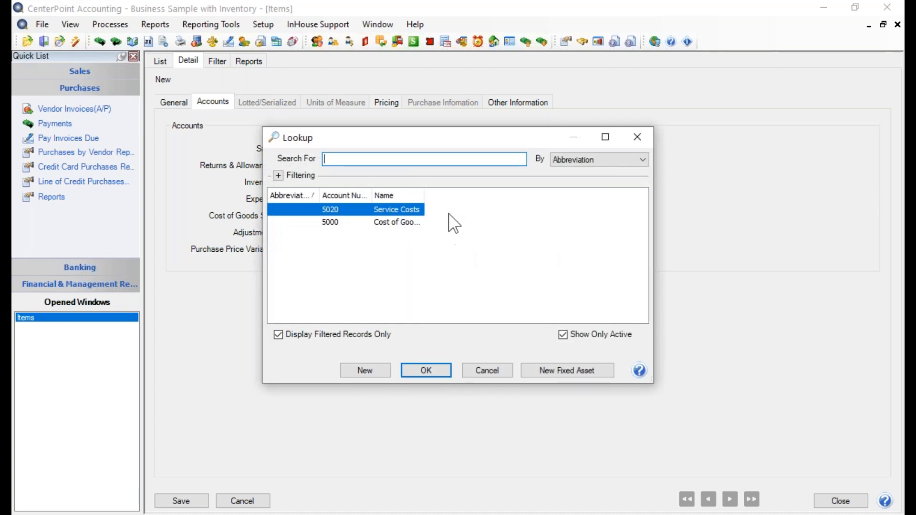
{"action": "left_click_drag", "start_coordinate": [424, 195], "coordinate": [488, 195]}
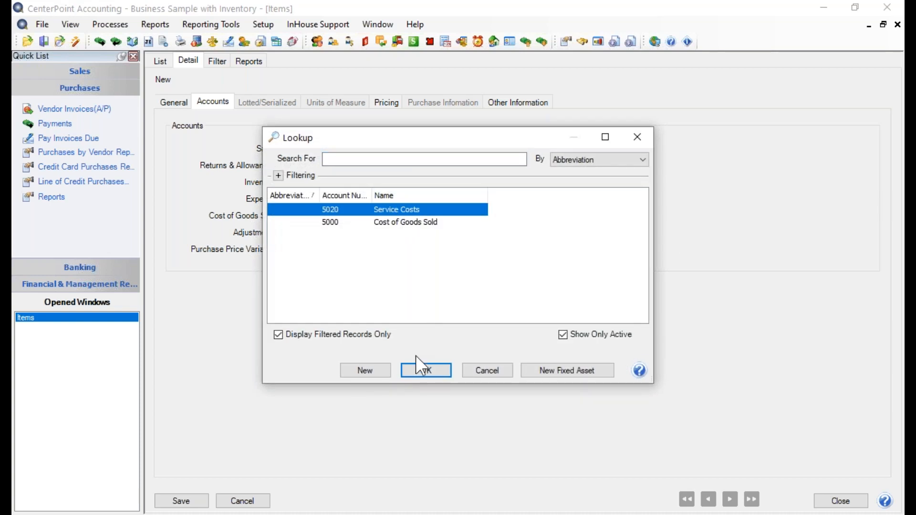
{"action": "left_click", "coordinate": [425, 372]}
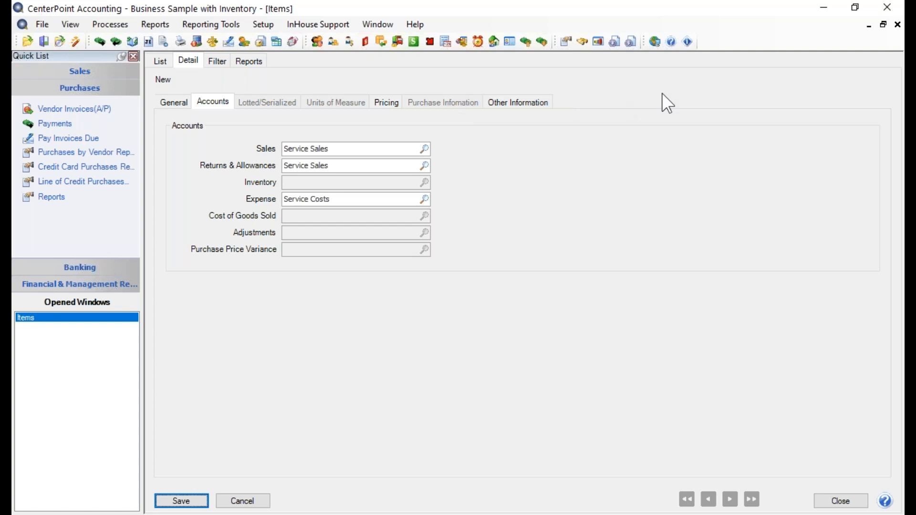
{"action": "left_click", "coordinate": [385, 114]}
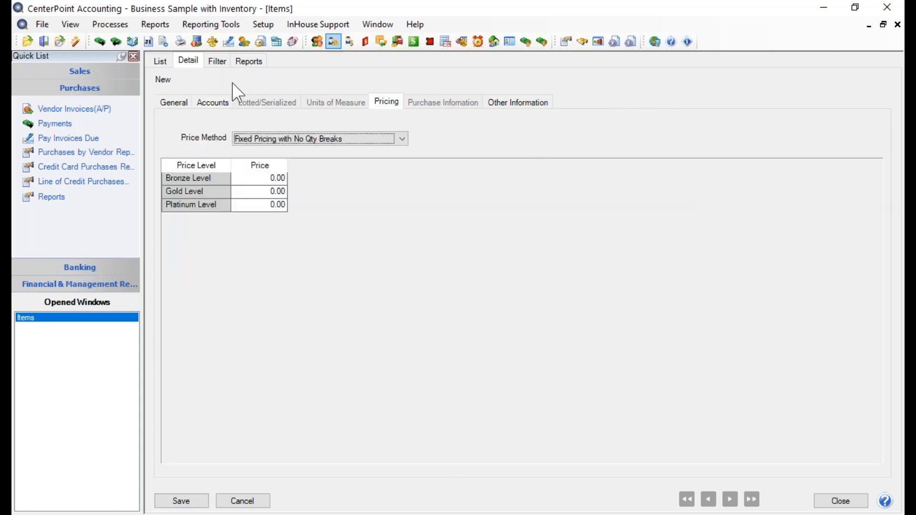
{"action": "left_click", "coordinate": [401, 138]}
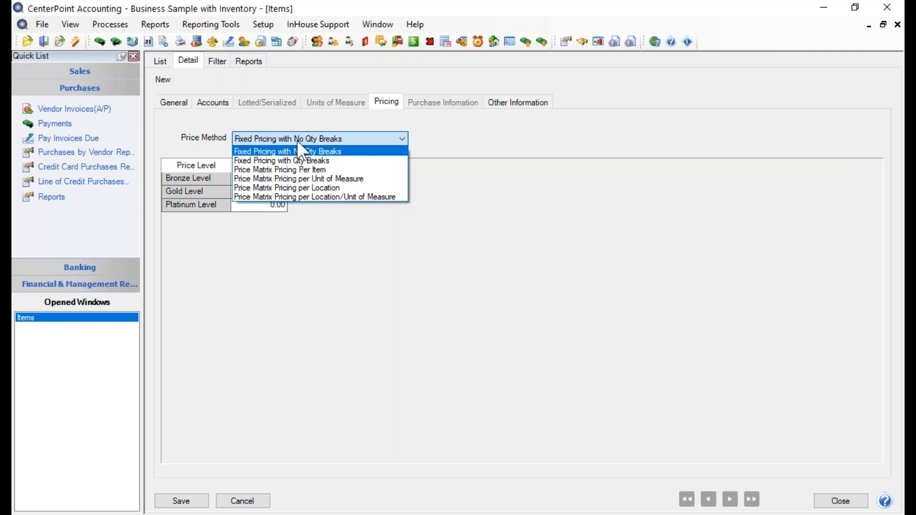
{"action": "left_click", "coordinate": [328, 152]}
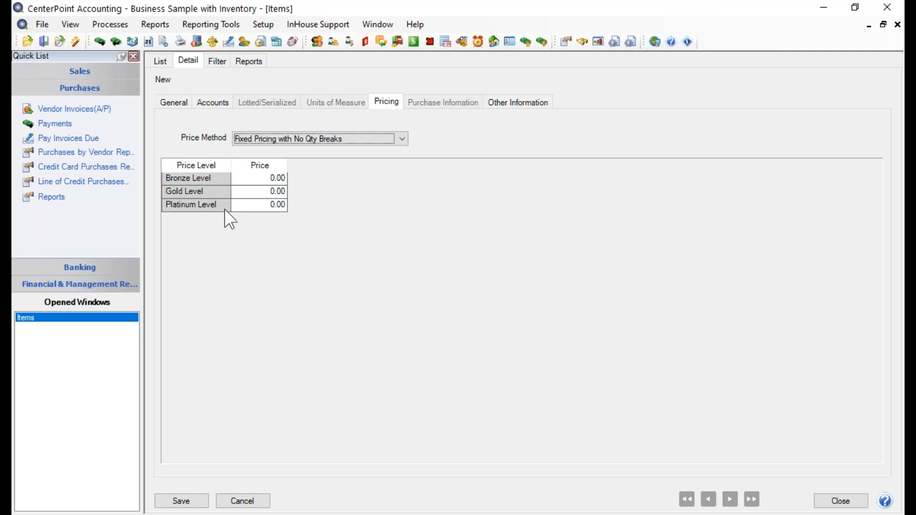
{"action": "left_click", "coordinate": [42, 25]}
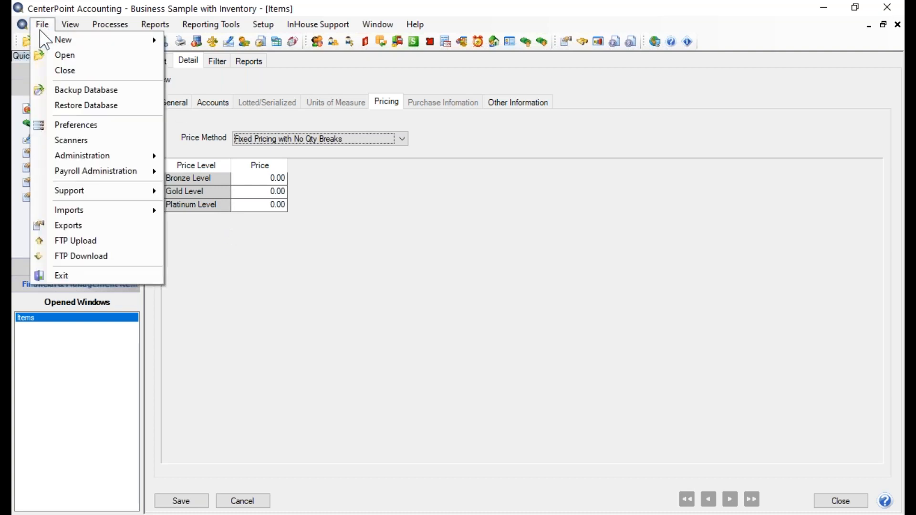
{"action": "left_click", "coordinate": [79, 125]}
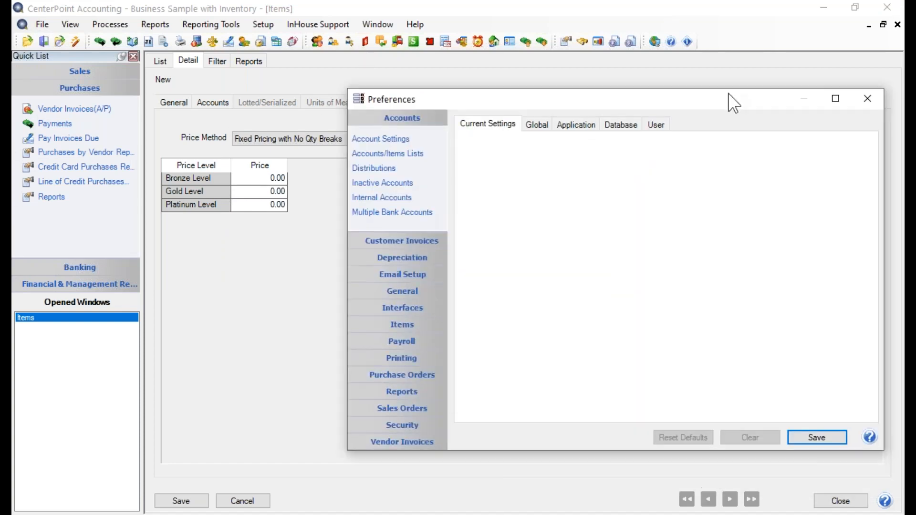
{"action": "left_click_drag", "start_coordinate": [712, 96], "coordinate": [666, 78]}
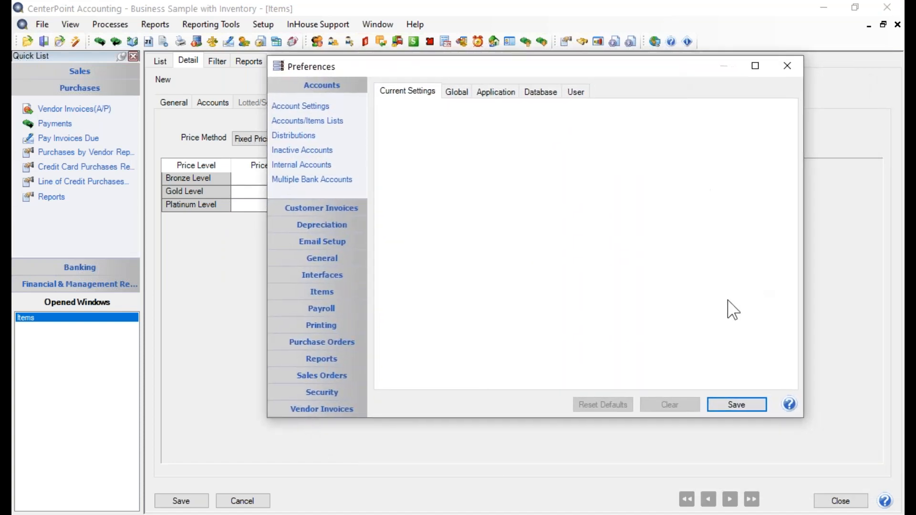
{"action": "left_click", "coordinate": [329, 292]}
{"action": "left_click", "coordinate": [308, 228]}
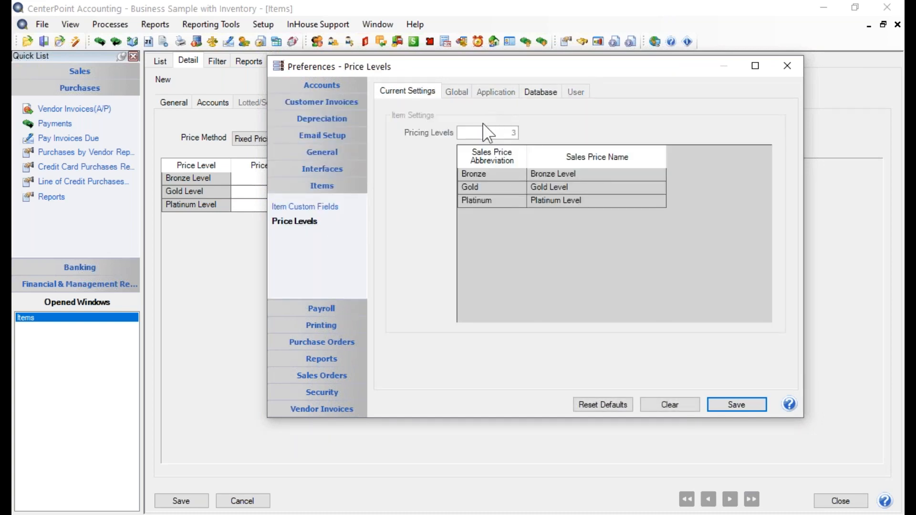
{"action": "left_click", "coordinate": [540, 92]}
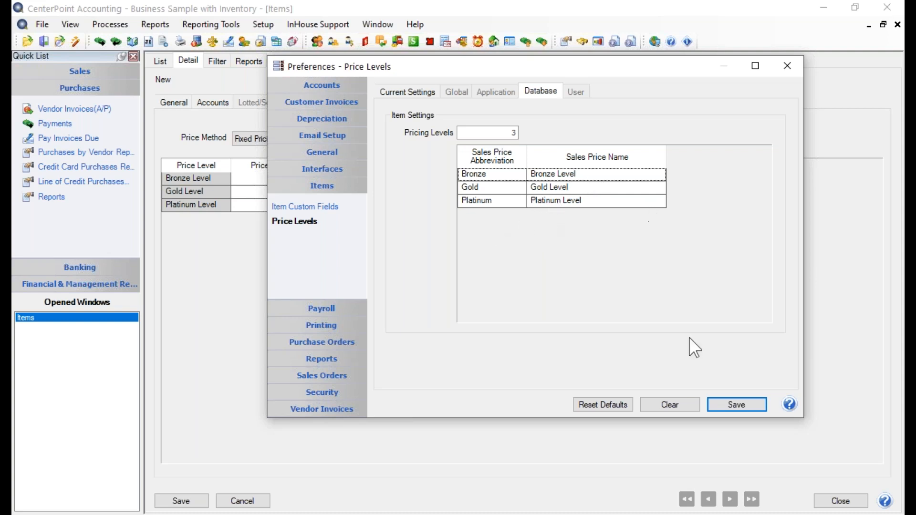
{"action": "left_click", "coordinate": [740, 406]}
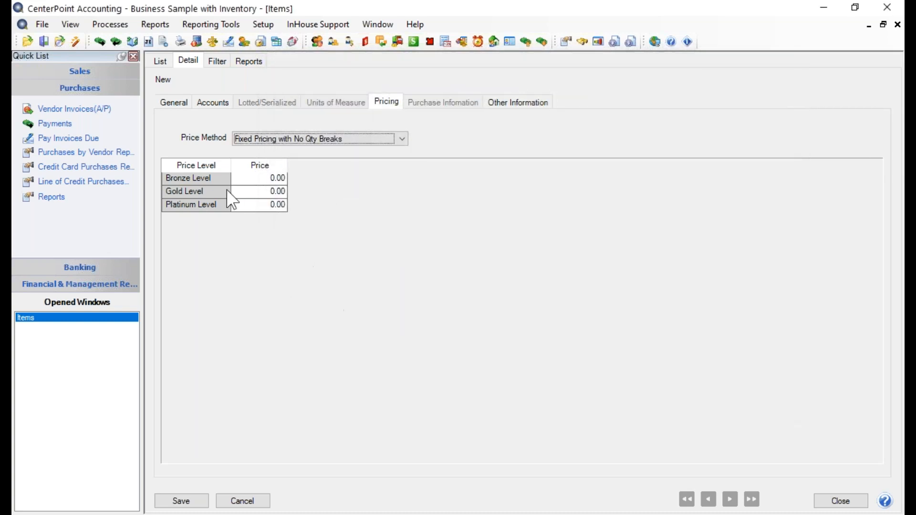
Step: Enter price levels Bronze 890.00, Gold 850.00 and Platinum 825.00
{"action": "left_click", "coordinate": [234, 181]}
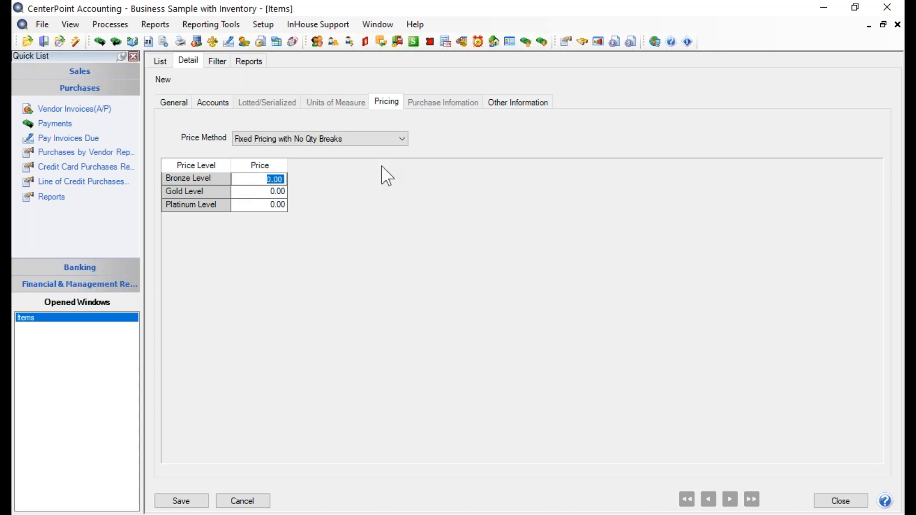
{"action": "type", "text": "890."}
{"action": "left_click", "coordinate": [266, 193]}
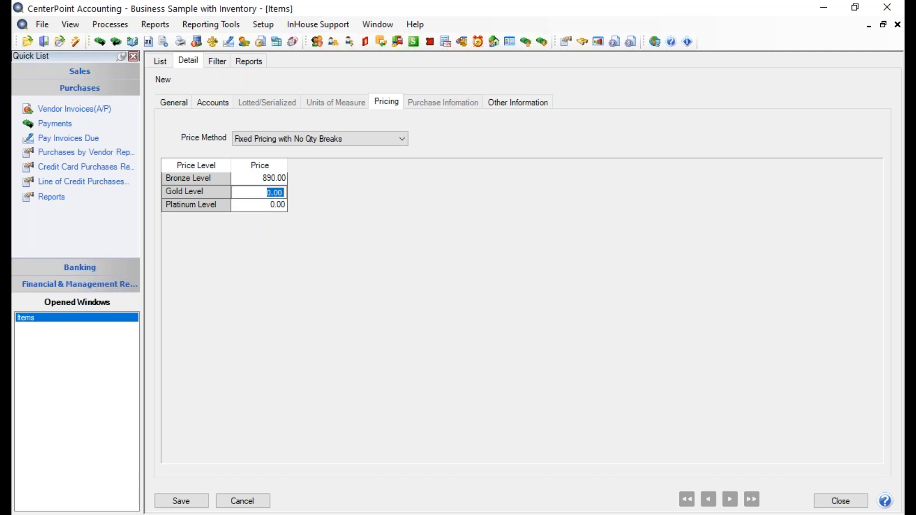
{"action": "type", "text": "850"}
{"action": "key", "text": "Tab"}
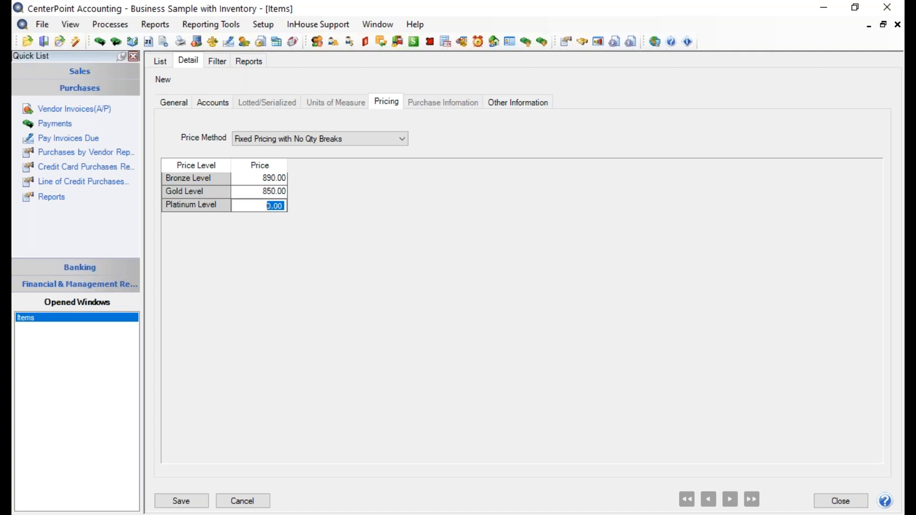
{"action": "type", "text": "825."}
{"action": "key", "text": "Tab"}
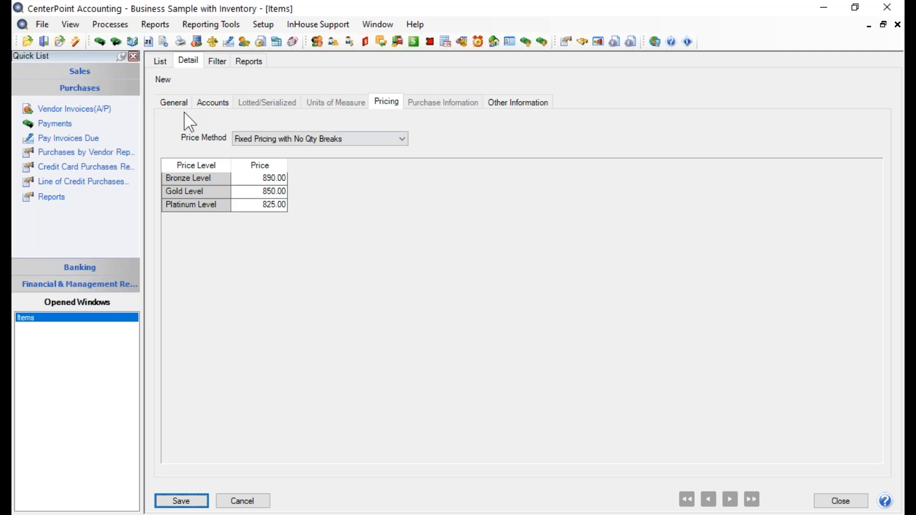
{"action": "left_click", "coordinate": [168, 102]}
Step: Change Argentina Bike Tour's suggested price from 450.00 to $850.00 and return to its price levels
{"action": "left_click", "coordinate": [309, 309]}
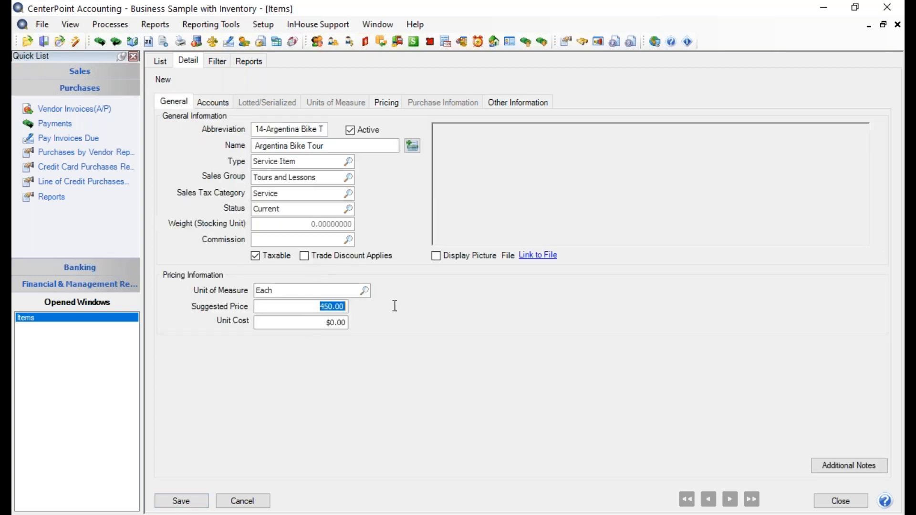
{"action": "type", "text": "850"}
{"action": "key", "text": "Tab"}
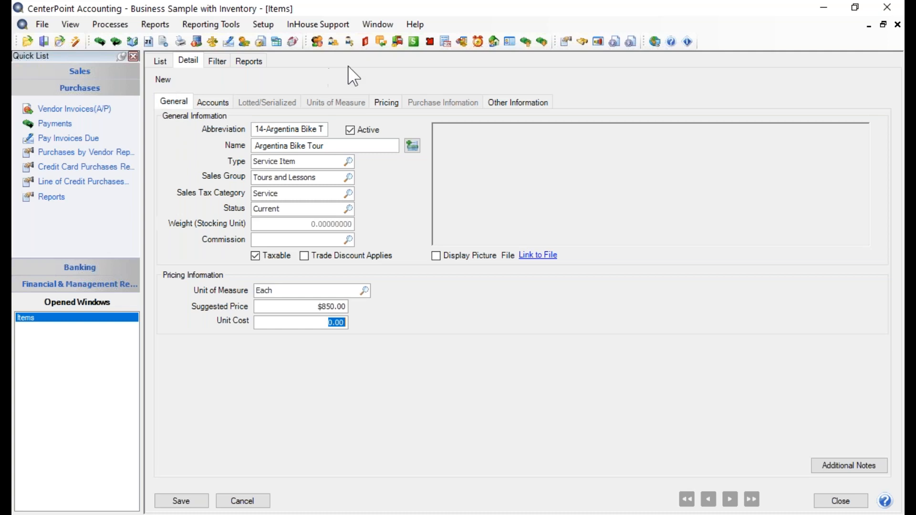
{"action": "left_click", "coordinate": [385, 110]}
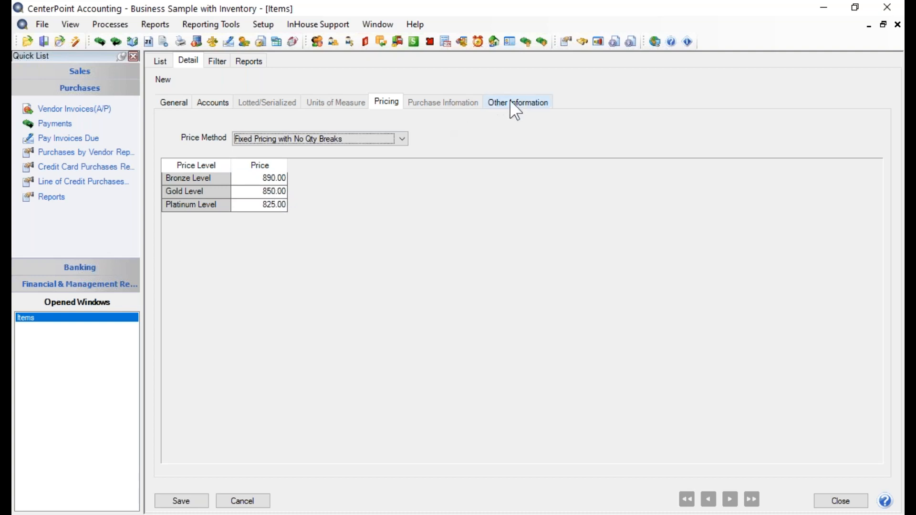
Step: Show Argentina Bike Tour's Other Information page with its custom fields and substitute items
{"action": "left_click", "coordinate": [515, 111]}
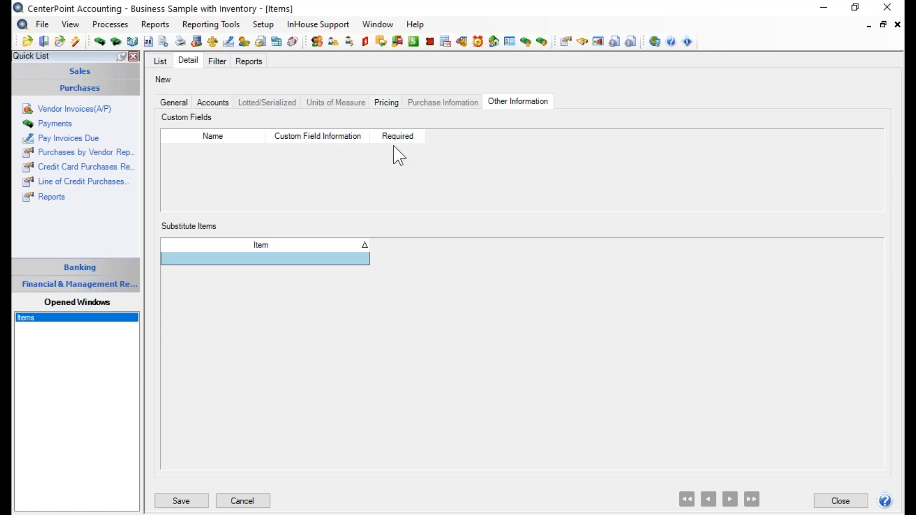
{"action": "left_click", "coordinate": [40, 23]}
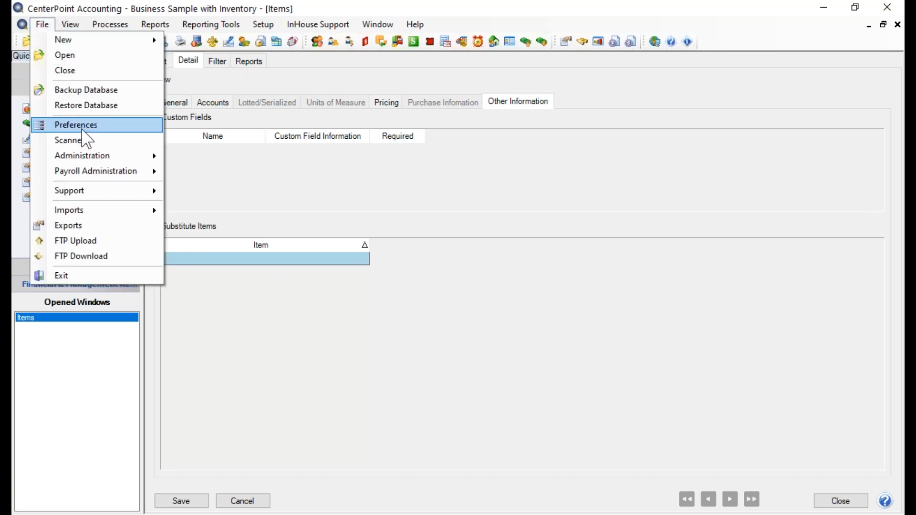
{"action": "left_click", "coordinate": [90, 139]}
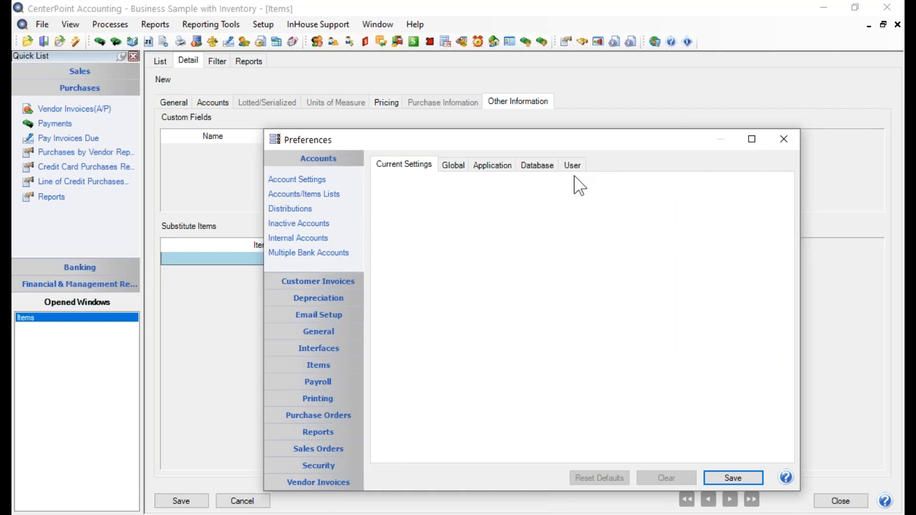
{"action": "left_click", "coordinate": [321, 366]}
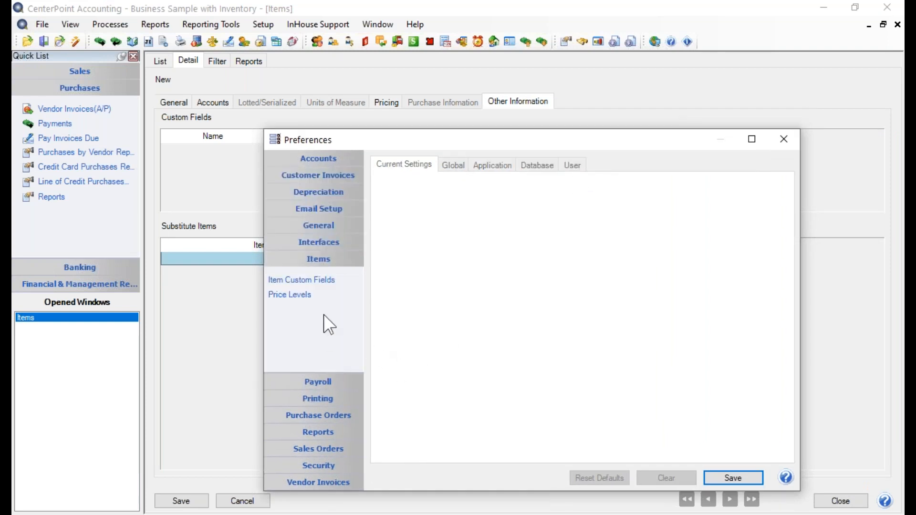
{"action": "left_click", "coordinate": [314, 282]}
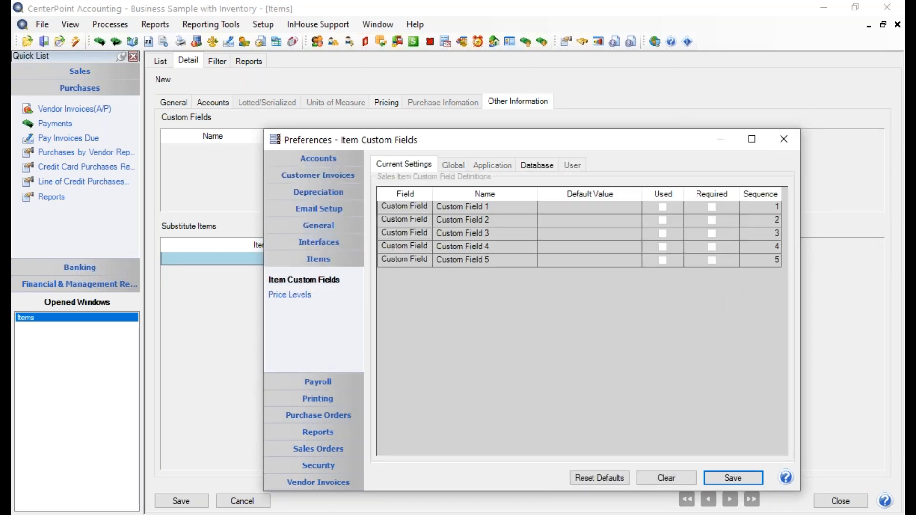
{"action": "left_click", "coordinate": [537, 165]}
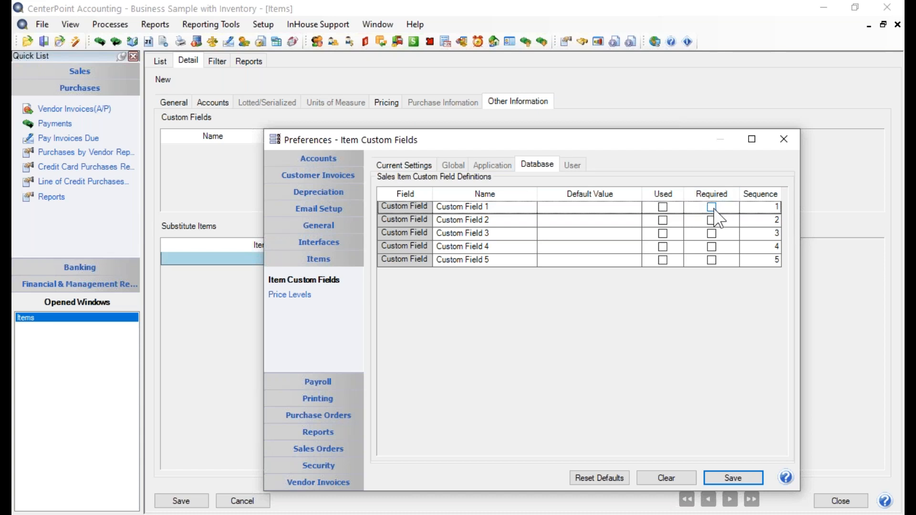
{"action": "left_click", "coordinate": [743, 478]}
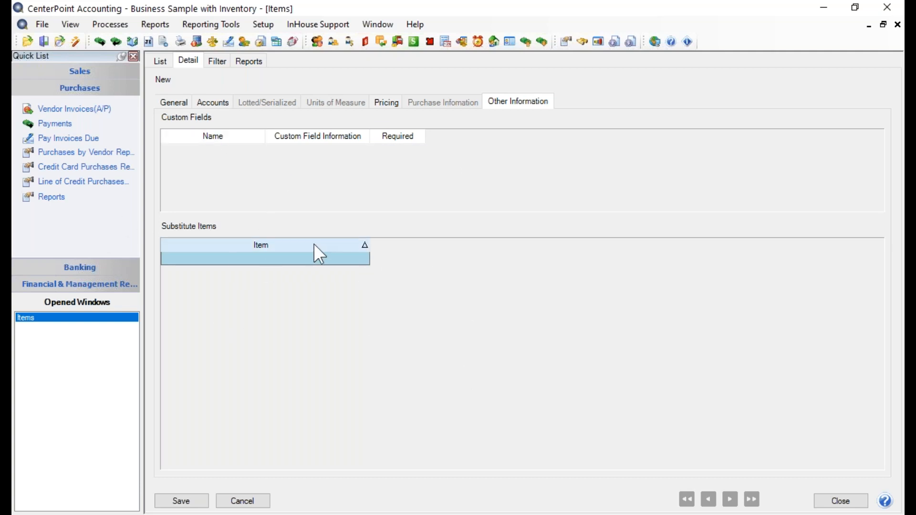
Step: Browse the substitute item lookup without choosing one, then save Argentina Bike Tour
{"action": "left_click", "coordinate": [265, 258]}
{"action": "left_click", "coordinate": [364, 259]}
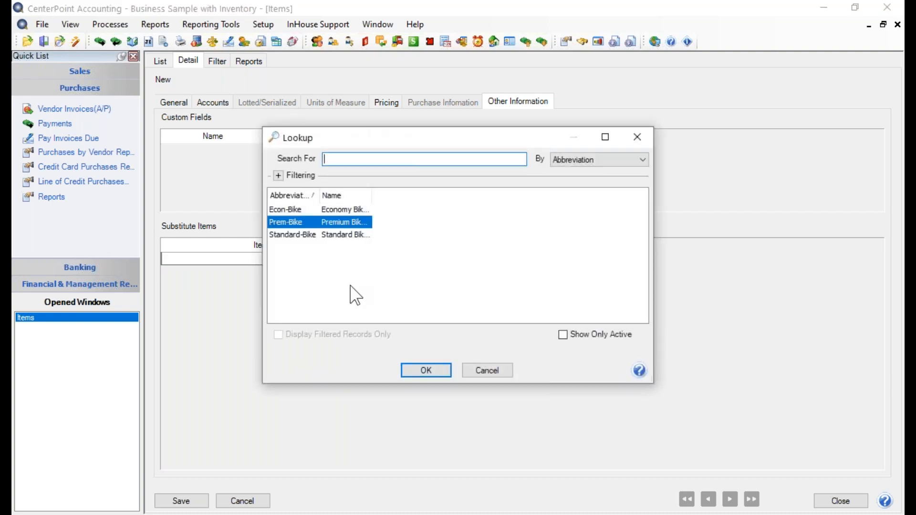
{"action": "left_click", "coordinate": [500, 370]}
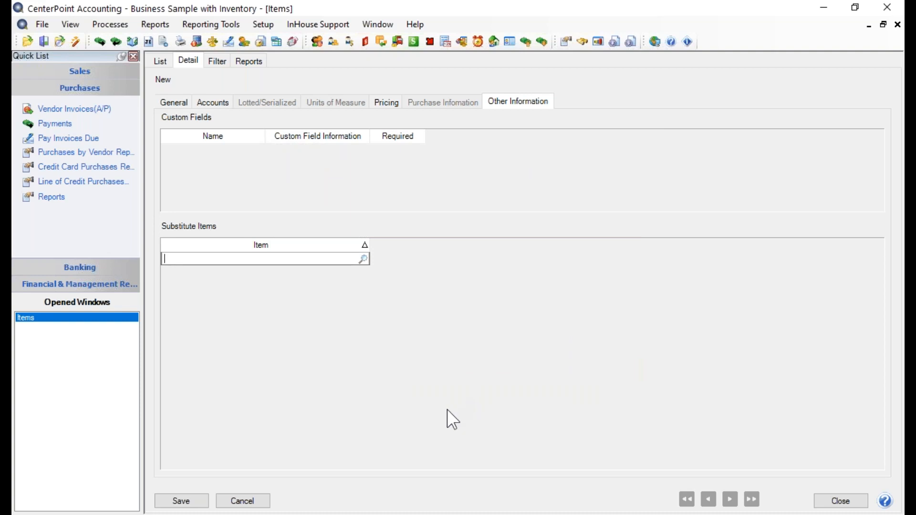
{"action": "left_click", "coordinate": [184, 502]}
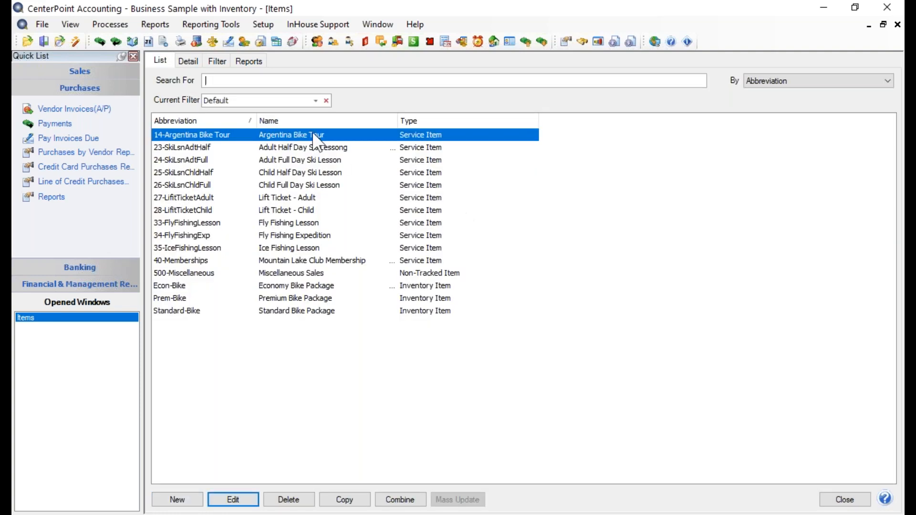